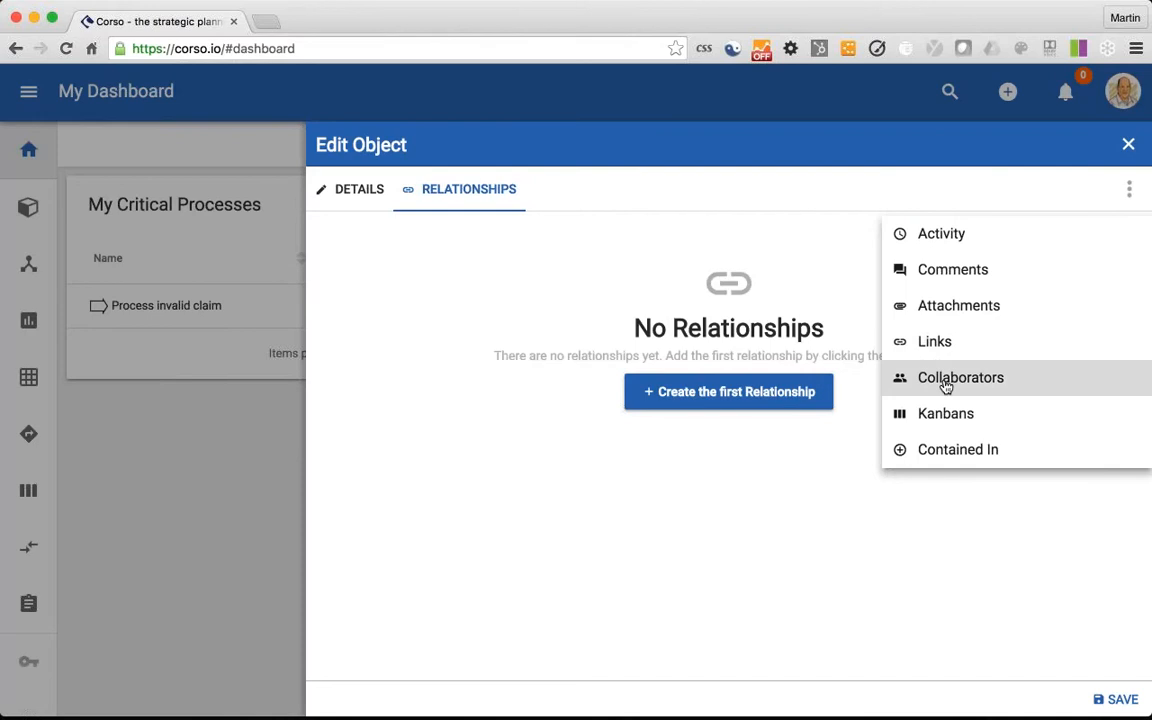
Add a user as a collaborator on the object with the role Financial Reviewer, and close the collaborators pane
{"action": "left_click", "coordinate": [945, 383]}
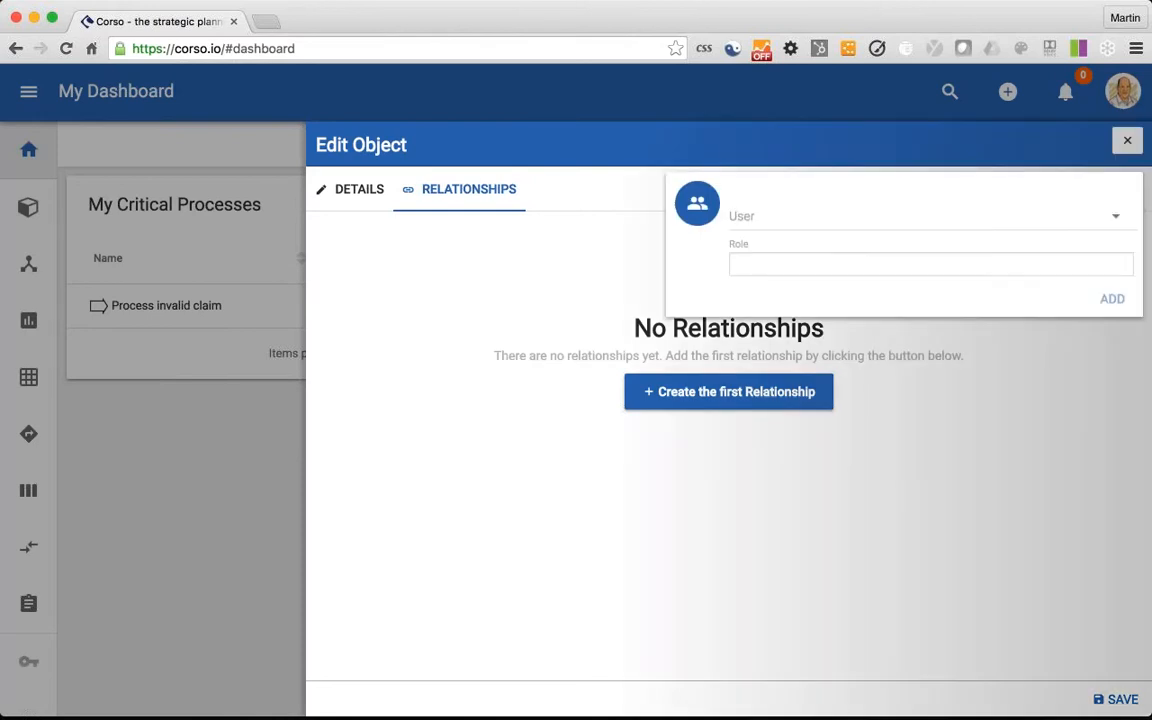
{"action": "left_click", "coordinate": [870, 216]}
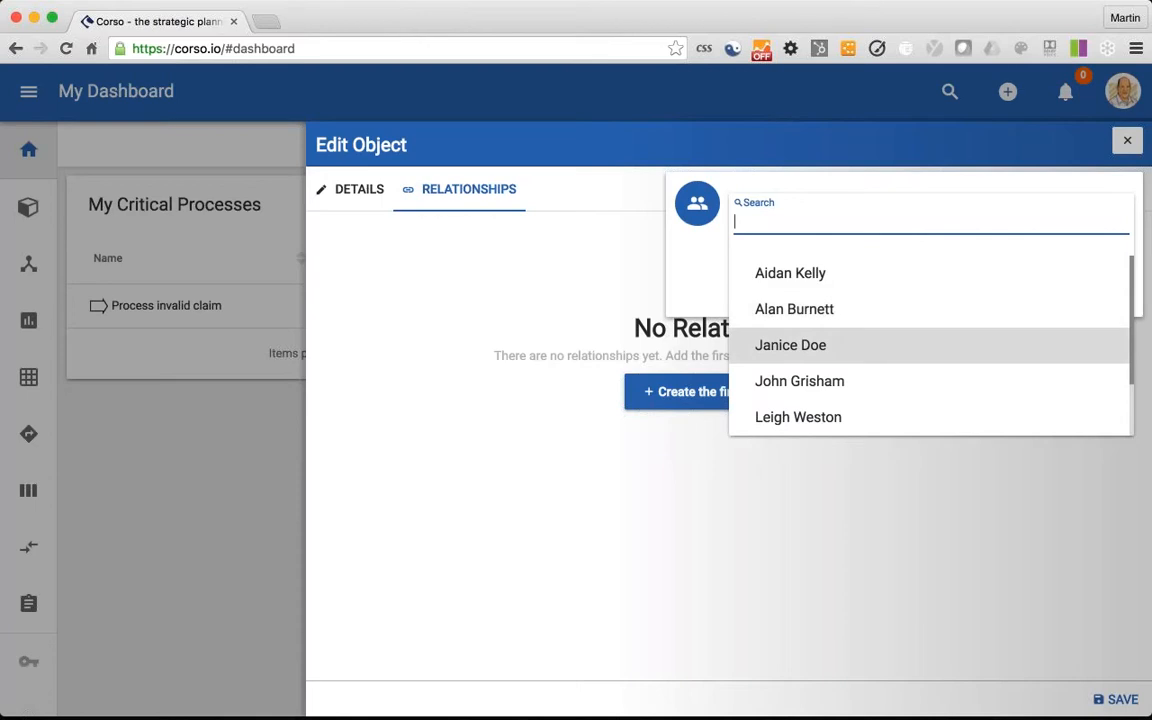
{"action": "left_click", "coordinate": [790, 345]}
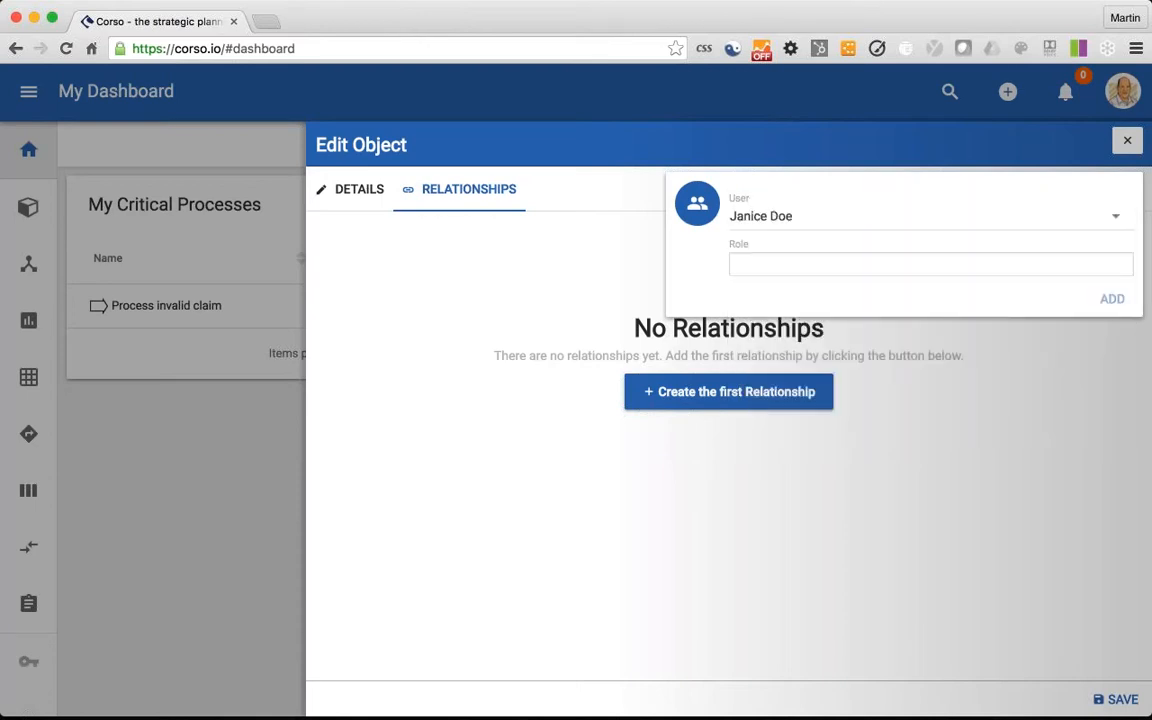
{"action": "left_click", "coordinate": [1005, 263]}
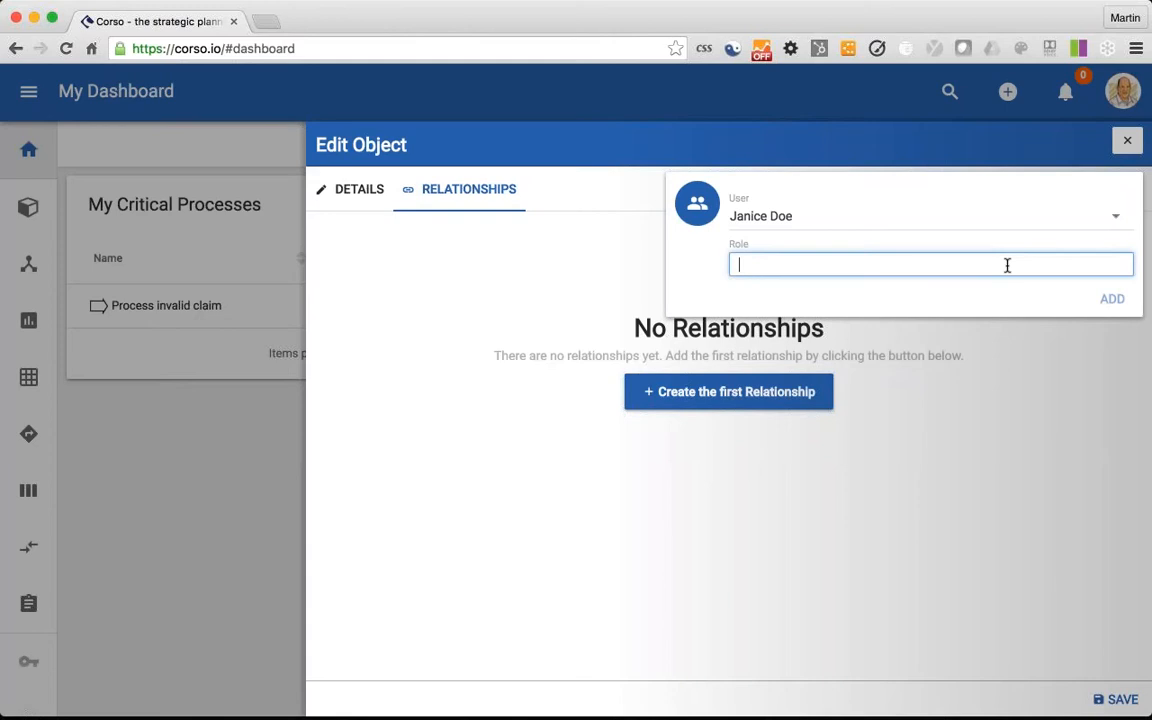
{"action": "type", "text": "Financial Reviewer"}
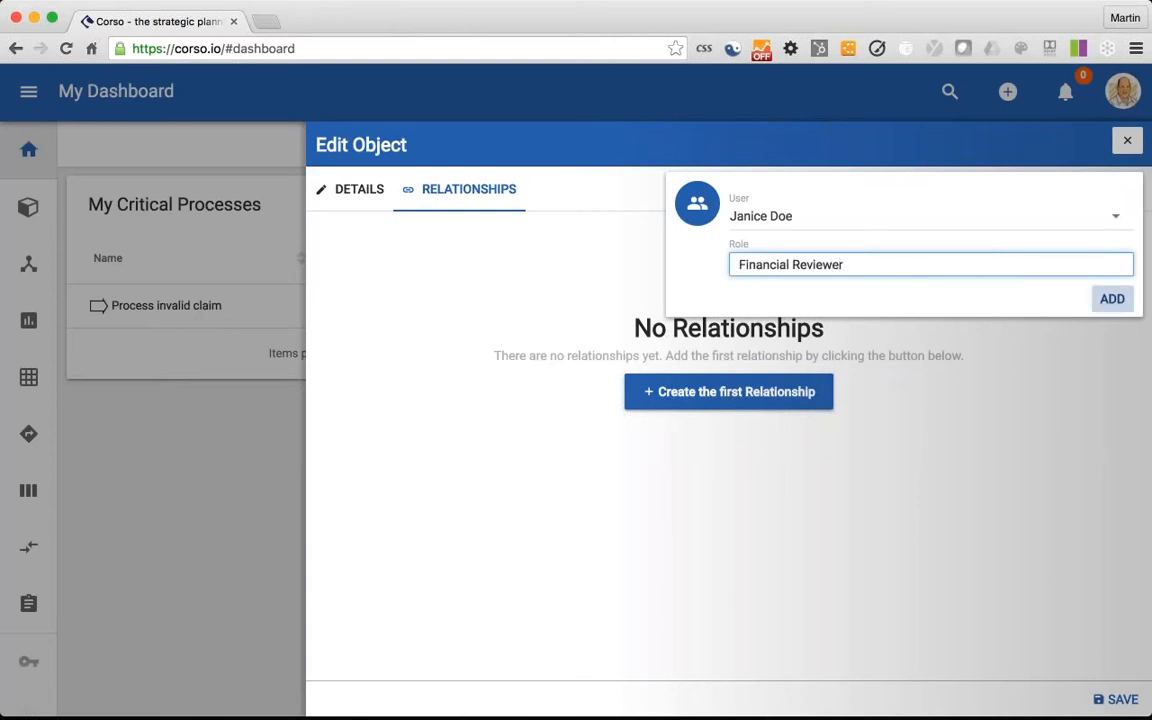
{"action": "key", "text": "Return"}
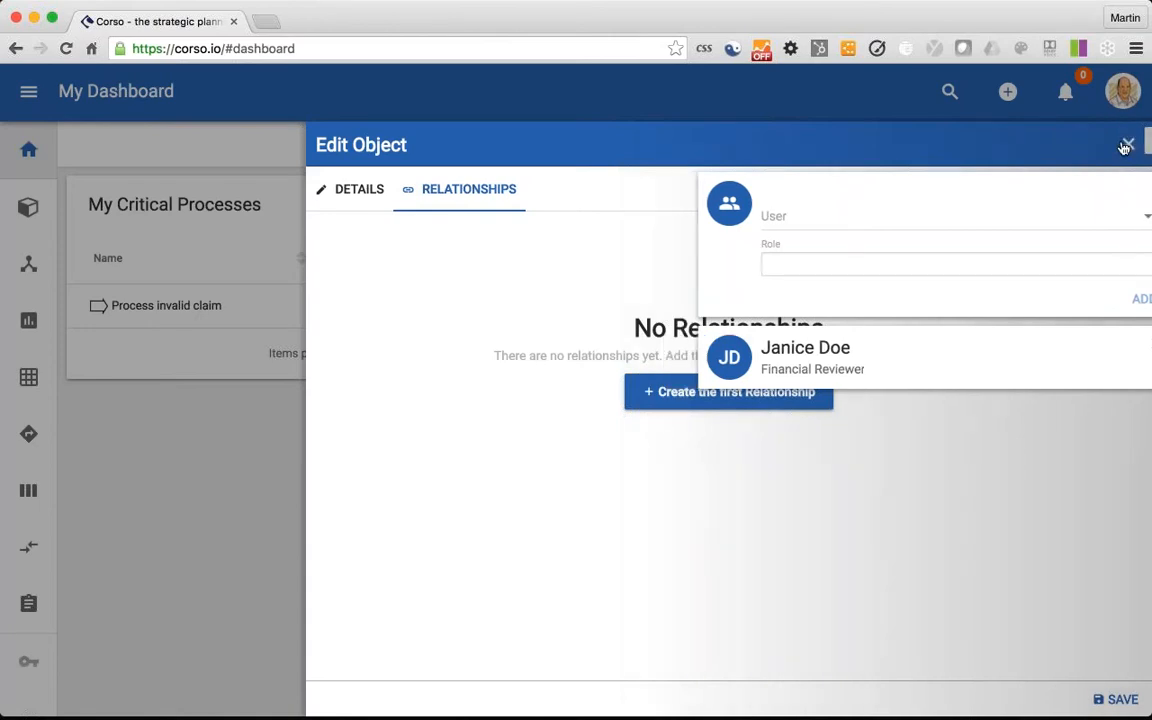
{"action": "left_click", "coordinate": [1124, 145]}
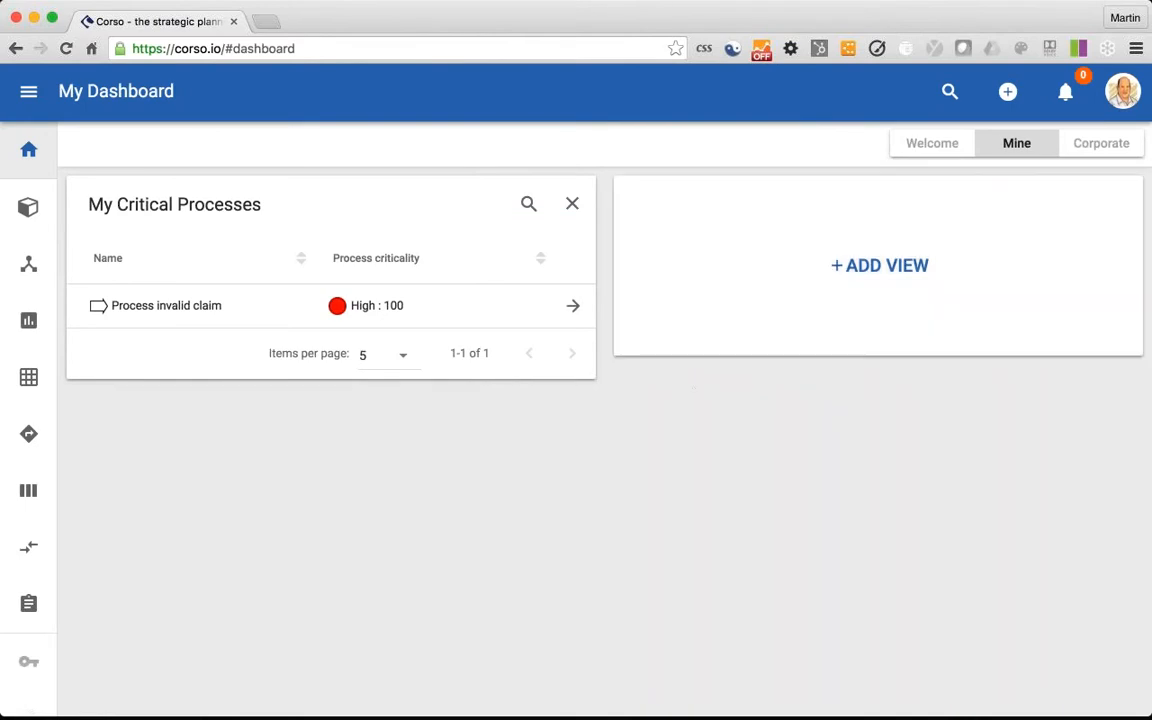
Open the Communities administration and view the details of the Solution Architects community
{"action": "left_click", "coordinate": [1122, 91]}
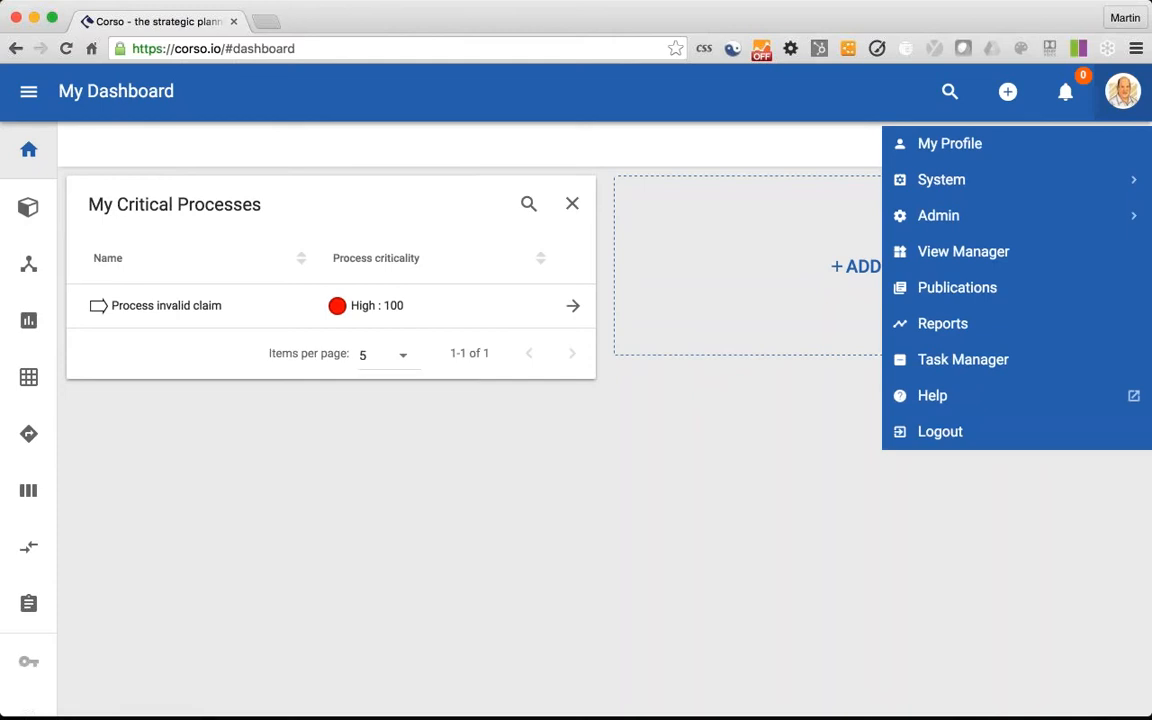
{"action": "left_click", "coordinate": [958, 216]}
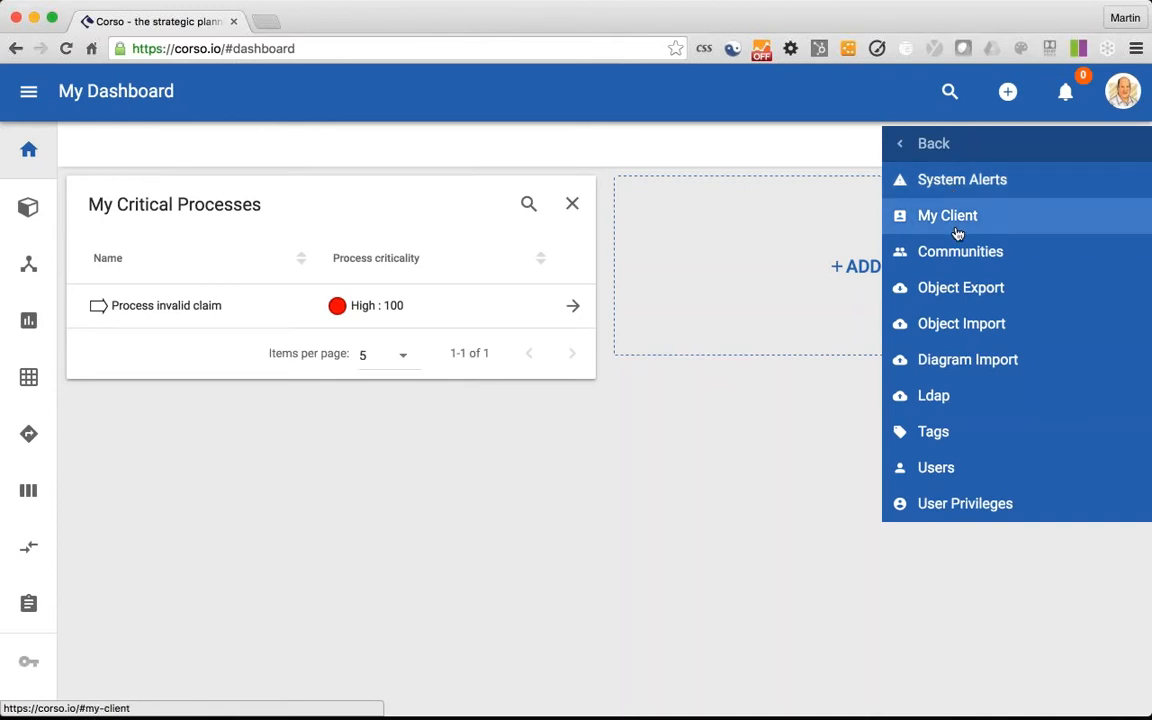
{"action": "left_click", "coordinate": [945, 262]}
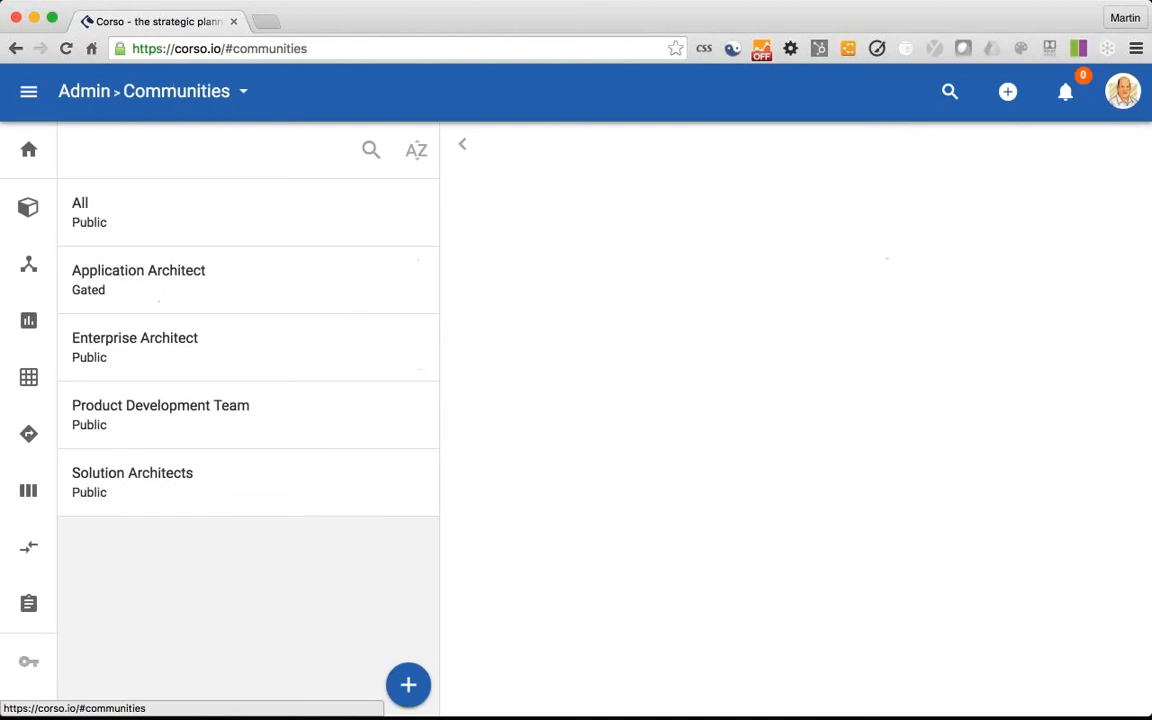
{"action": "left_click", "coordinate": [241, 477]}
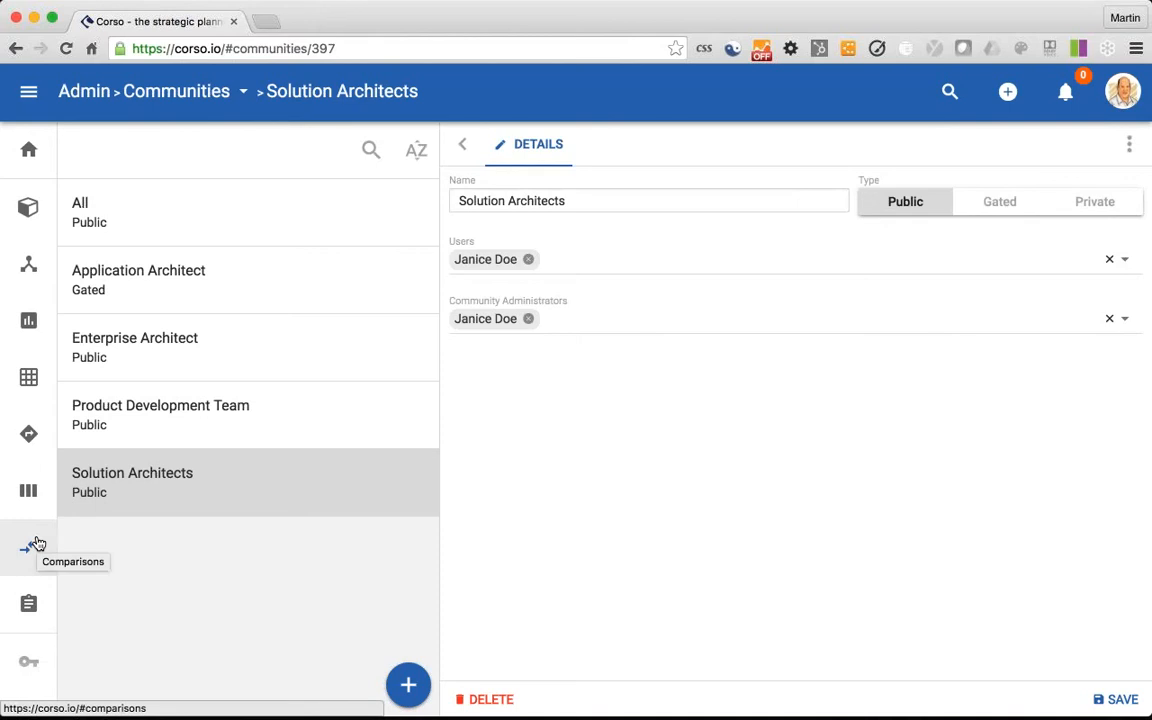
Go to the Claim Management Applications view and open the Claim Data Management application for editing
{"action": "scroll", "coordinate": [37, 543], "scroll_direction": "down", "scroll_amount": 1}
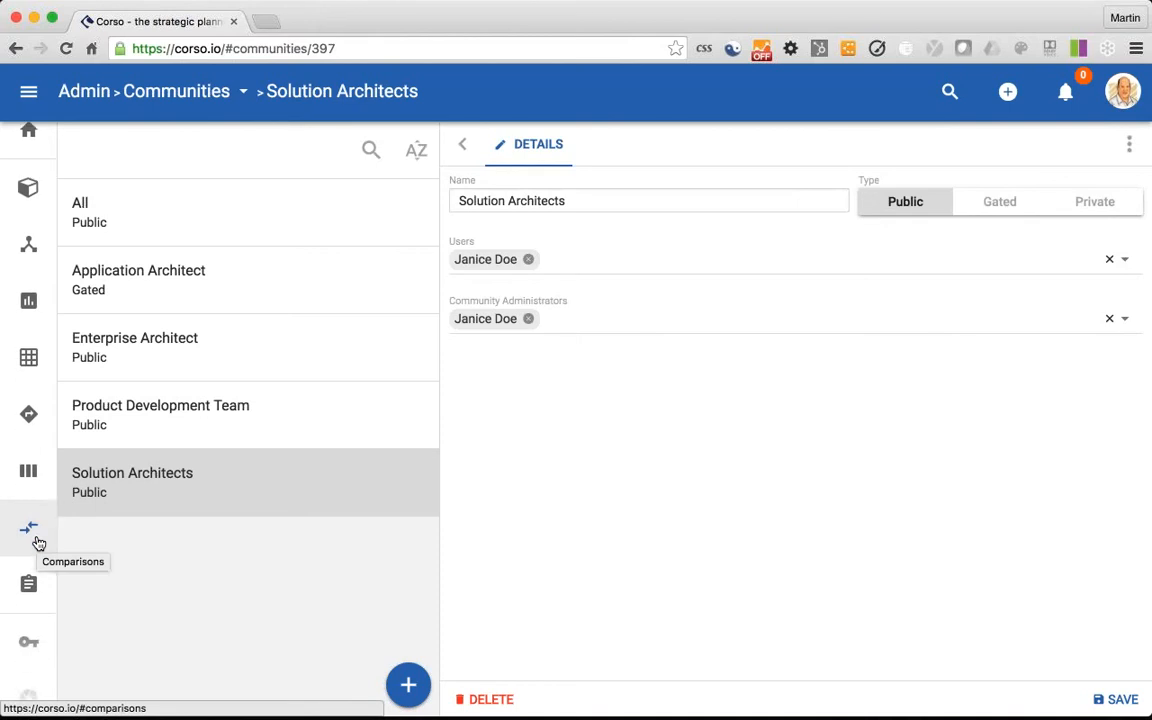
{"action": "scroll", "coordinate": [37, 543], "scroll_direction": "down", "scroll_amount": 2}
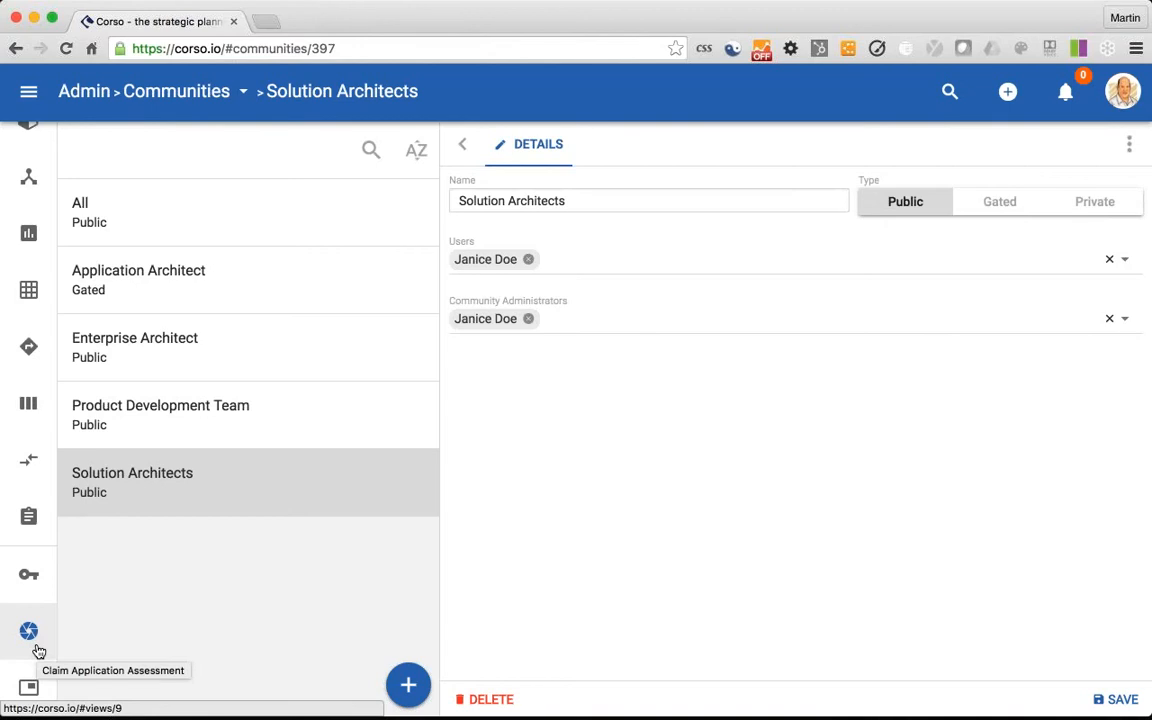
{"action": "left_click", "coordinate": [36, 600]}
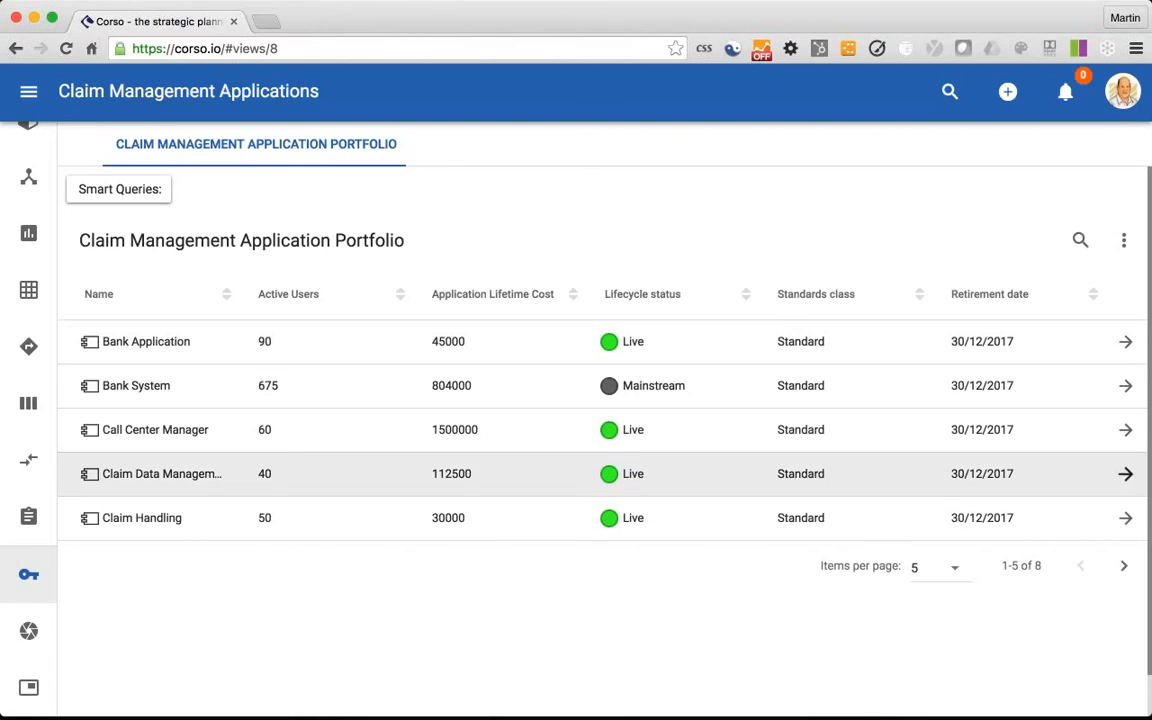
{"action": "left_click", "coordinate": [1126, 474]}
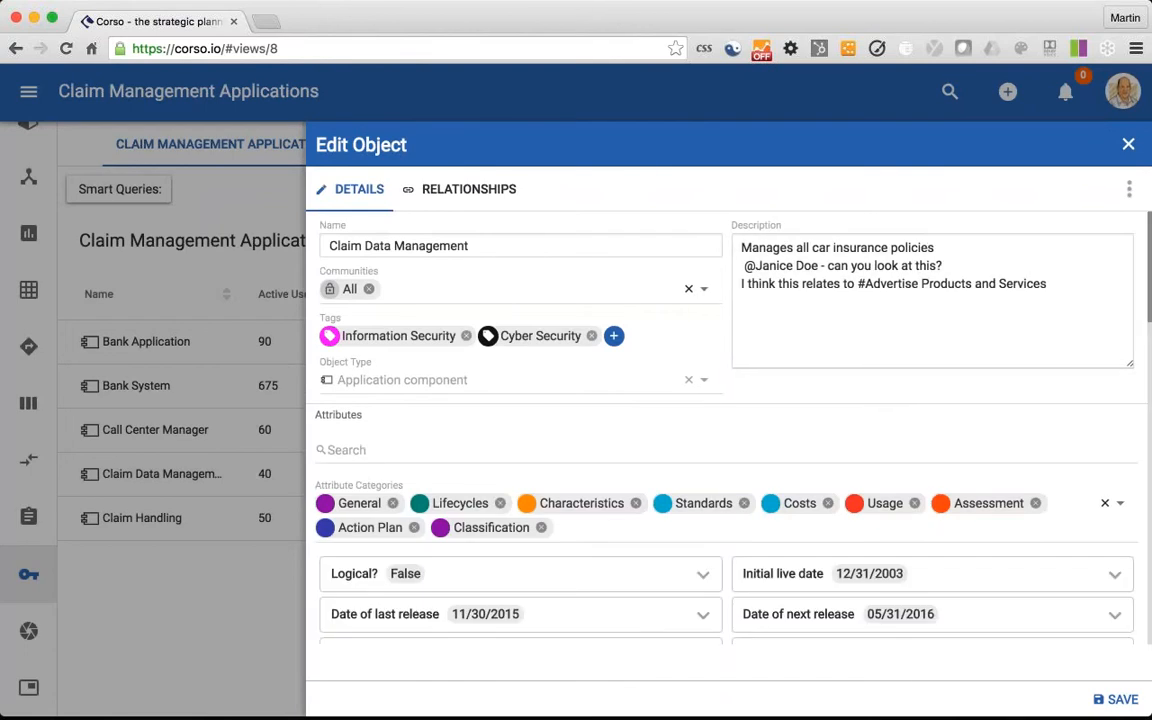
Clear all attribute categories of Claim Data Management and display only the Lifecycles category
{"action": "scroll", "coordinate": [727, 420], "scroll_direction": "down", "scroll_amount": 1}
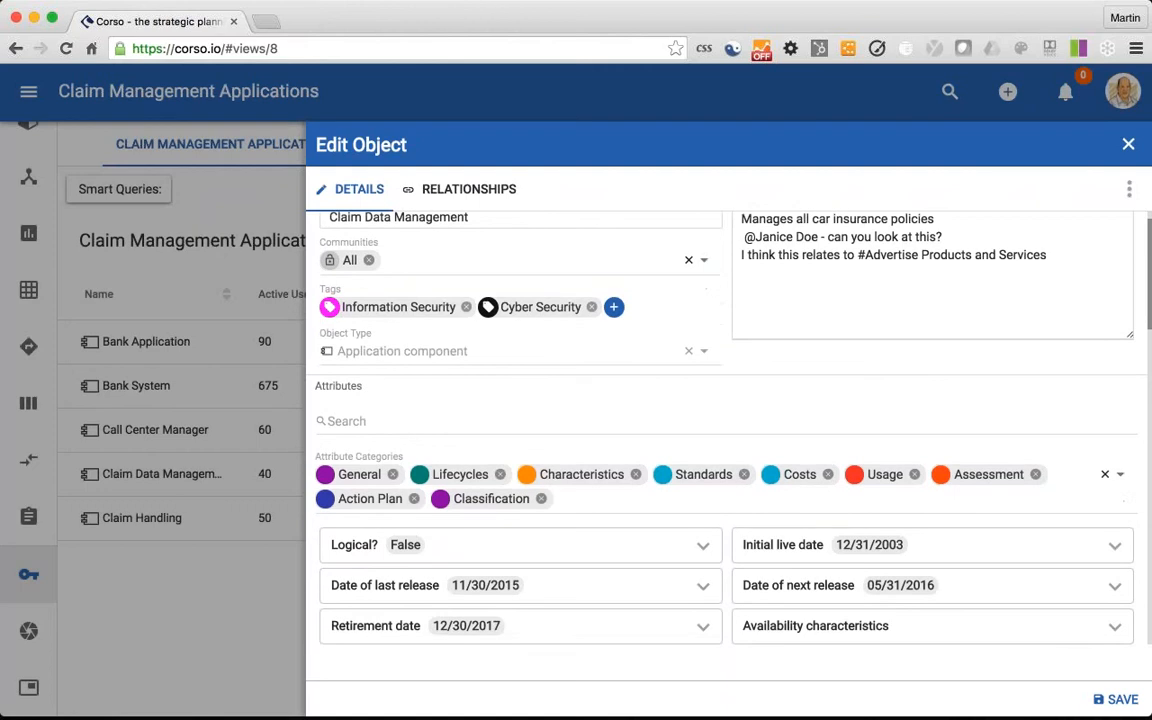
{"action": "scroll", "coordinate": [727, 420], "scroll_direction": "down", "scroll_amount": 2}
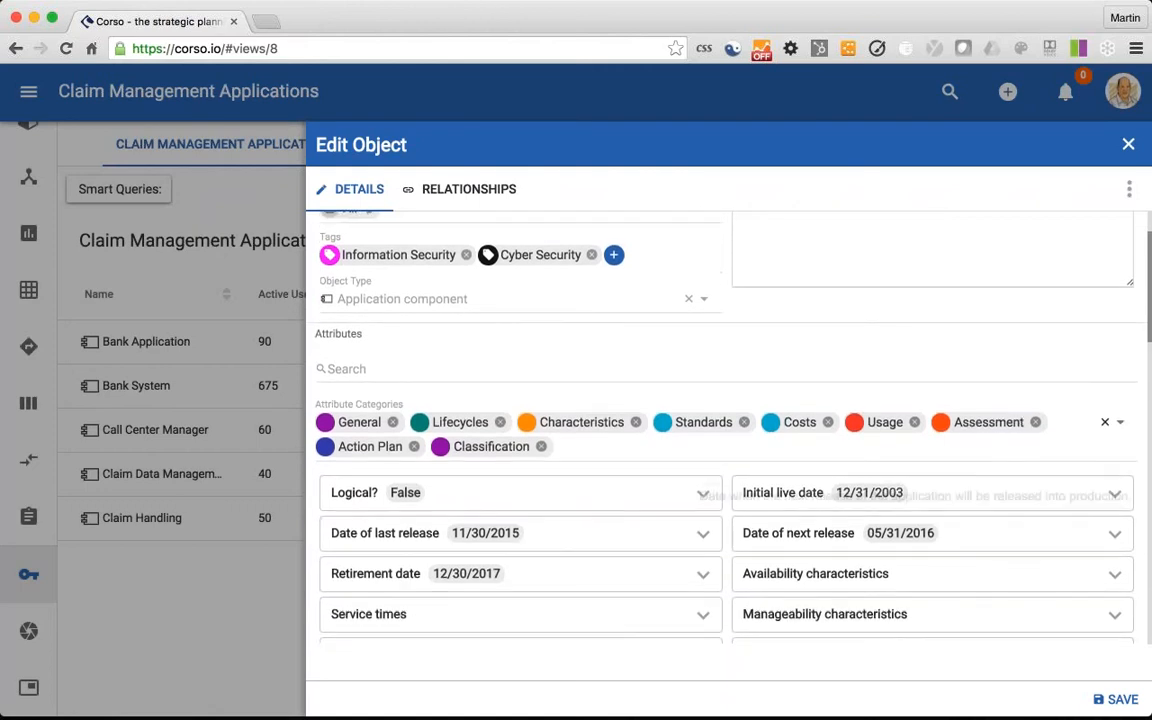
{"action": "scroll", "coordinate": [678, 441], "scroll_direction": "down", "scroll_amount": 3}
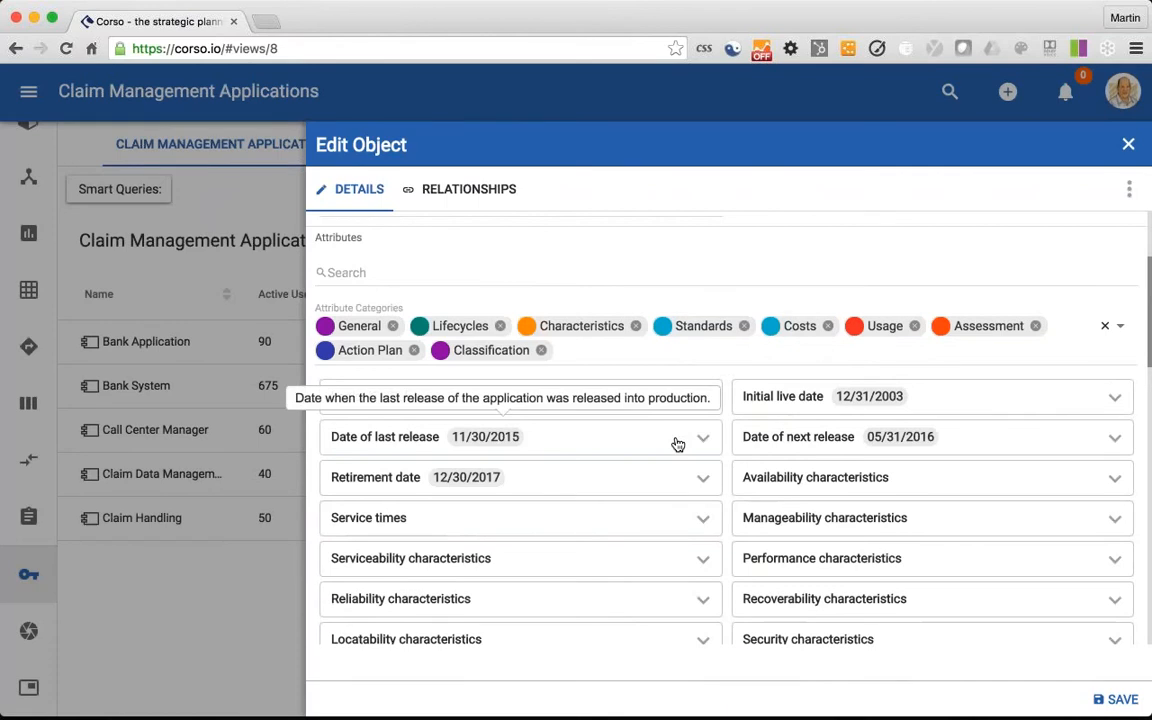
{"action": "left_click", "coordinate": [1104, 328]}
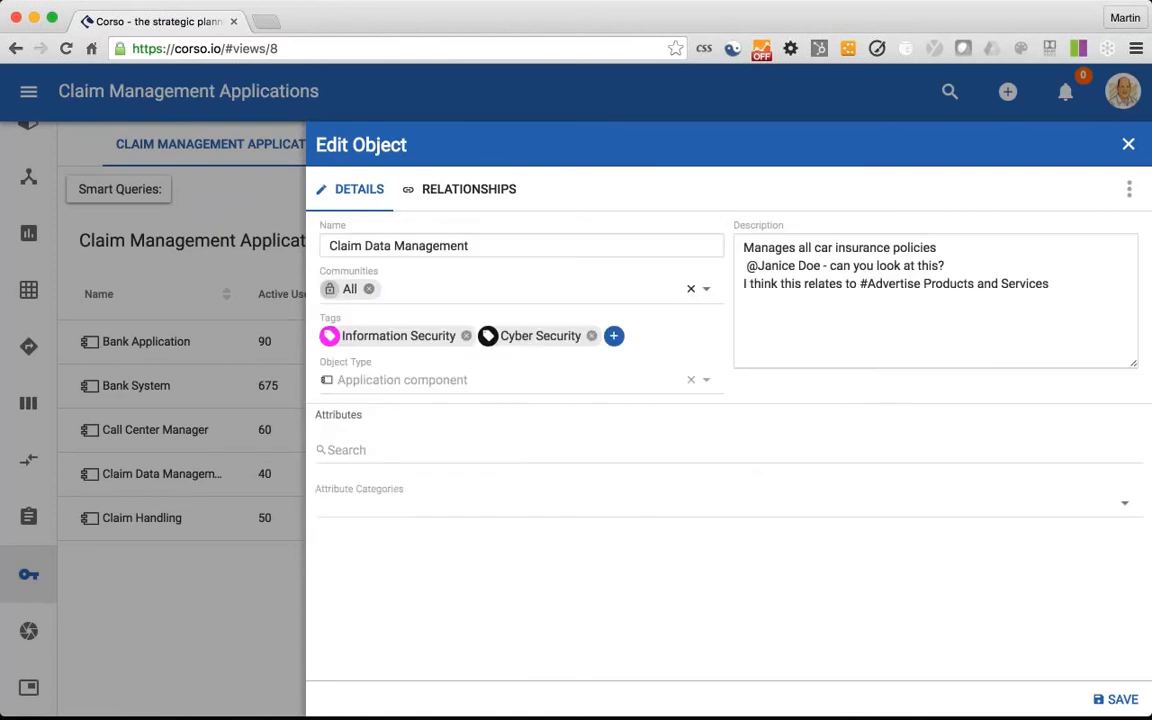
{"action": "left_click", "coordinate": [473, 501]}
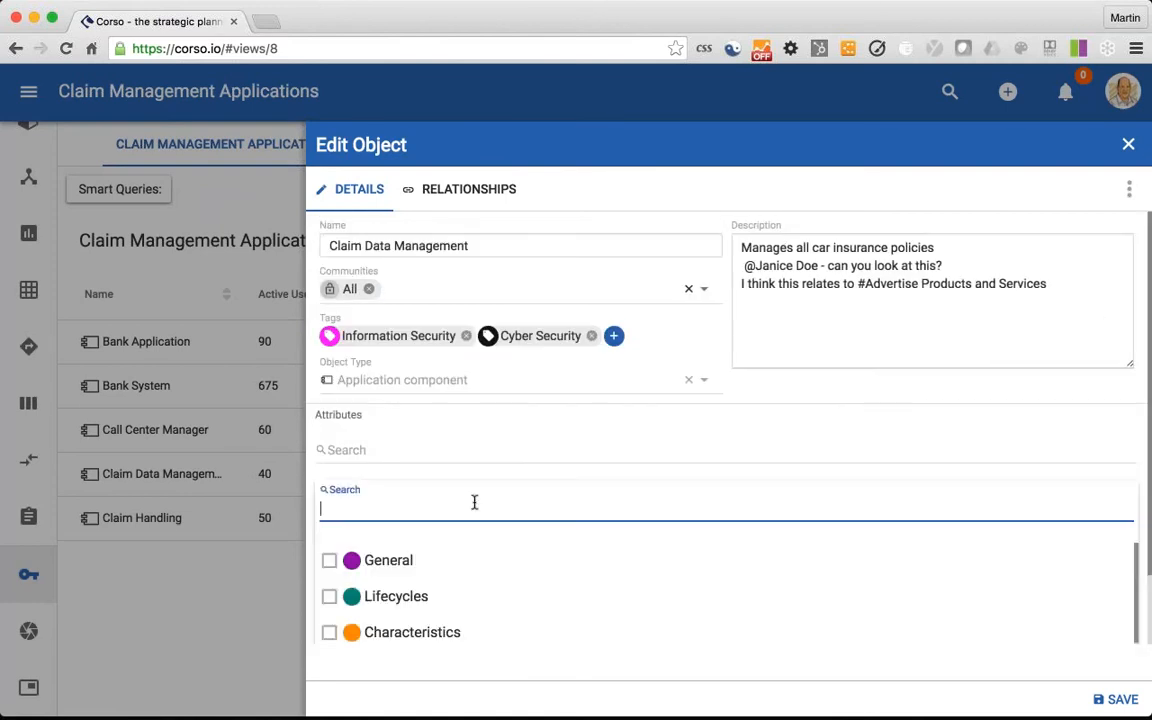
{"action": "left_click", "coordinate": [328, 597]}
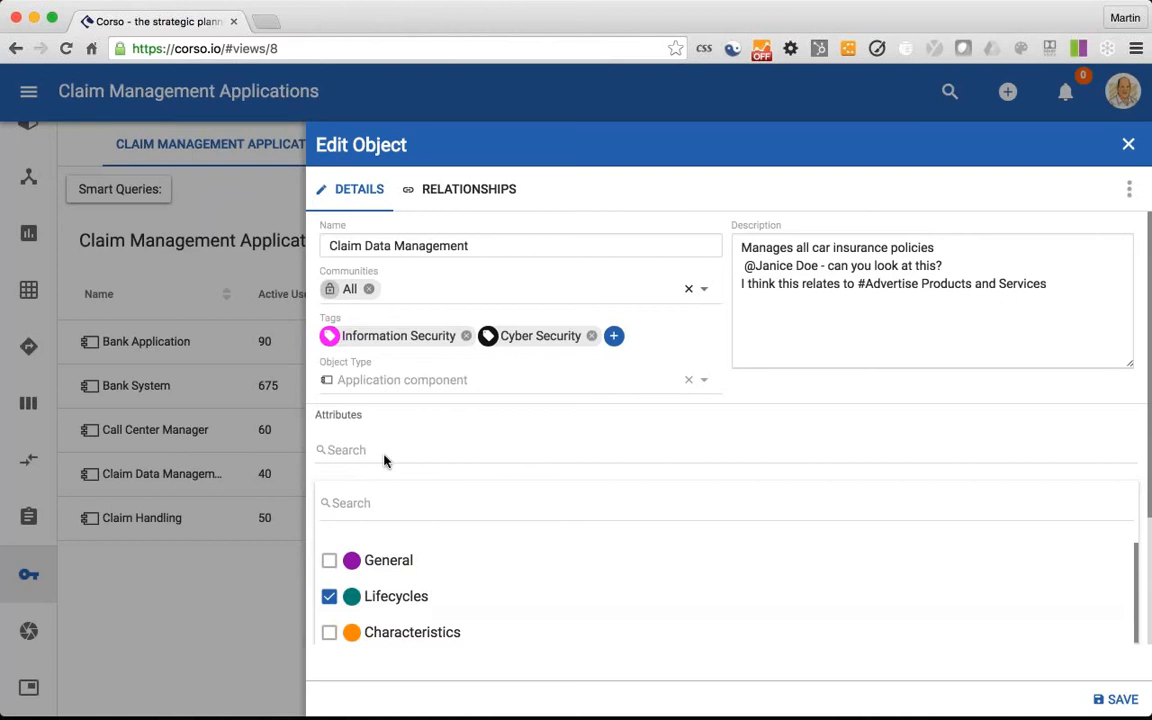
{"action": "left_click", "coordinate": [340, 503]}
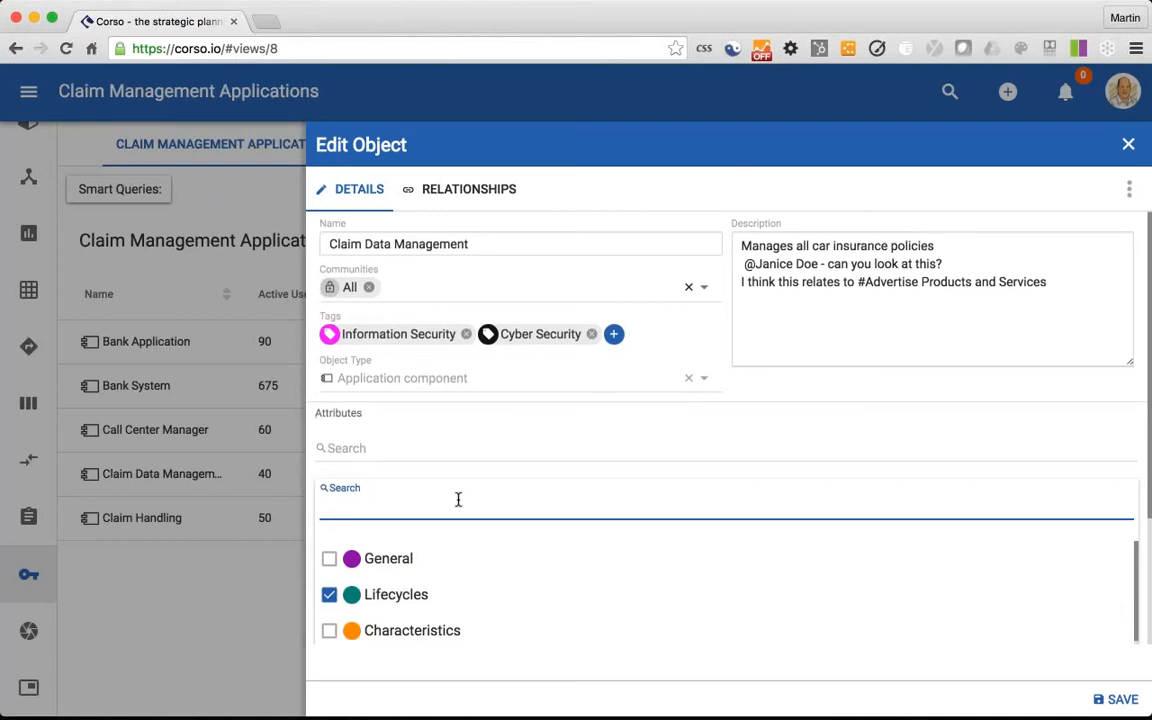
{"action": "scroll", "coordinate": [458, 499], "scroll_direction": "down", "scroll_amount": 5}
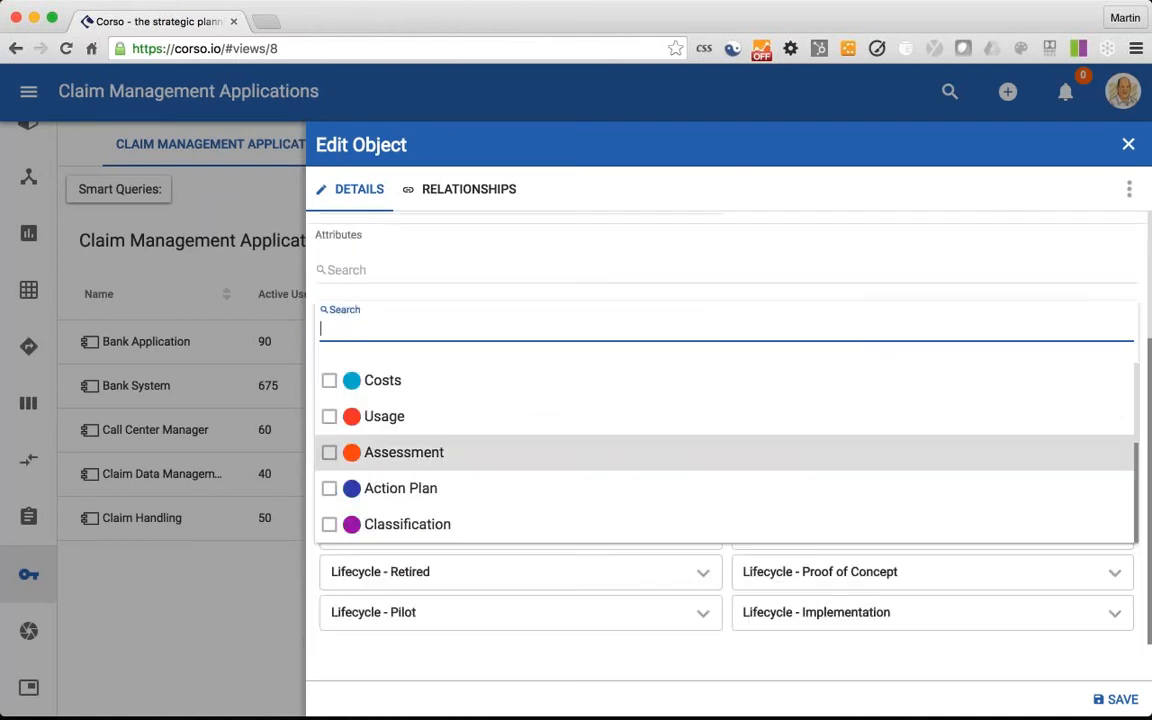
{"action": "left_click", "coordinate": [718, 648]}
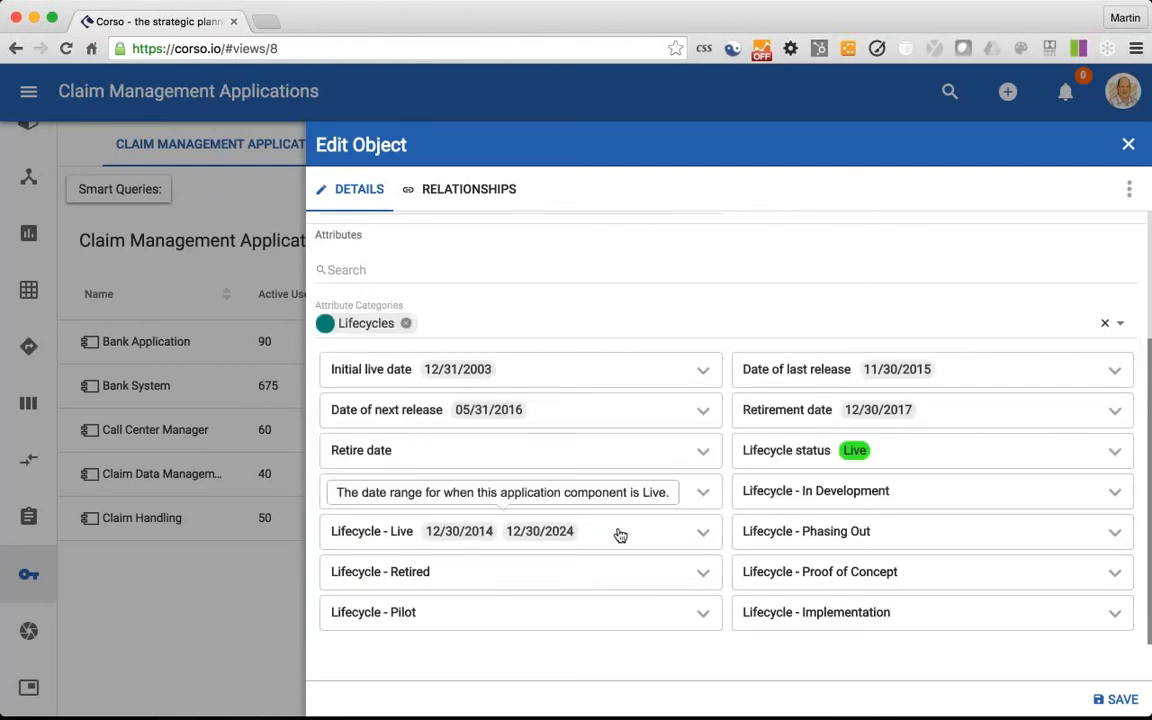
Set the Retirement date of Claim Data Management to 12/24/2020 and save the object
{"action": "left_click", "coordinate": [876, 412]}
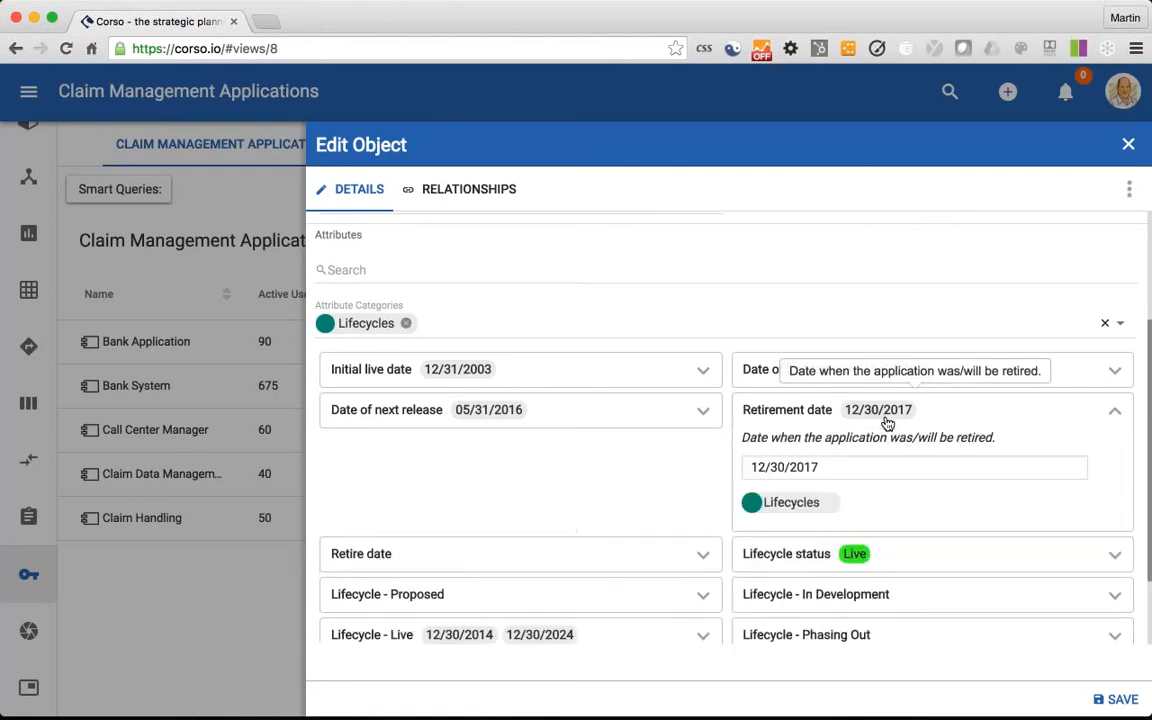
{"action": "left_click", "coordinate": [833, 470]}
{"action": "left_click", "coordinate": [912, 502]}
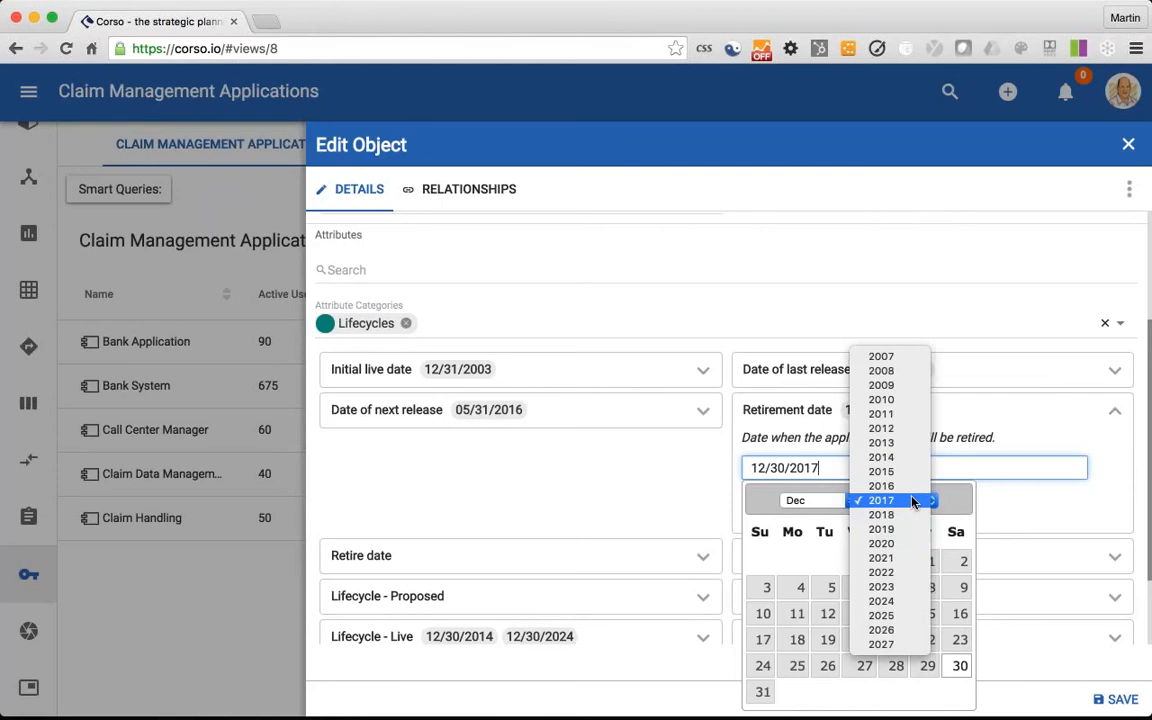
{"action": "left_click", "coordinate": [898, 546]}
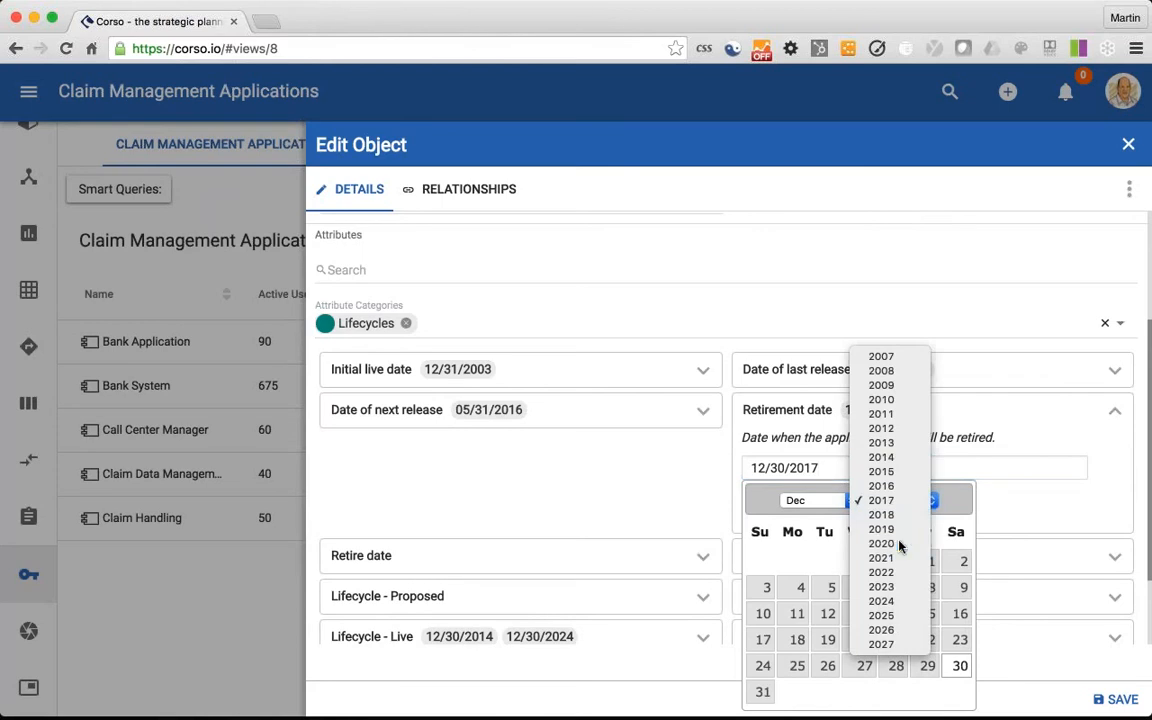
{"action": "left_click", "coordinate": [896, 640]}
{"action": "left_click", "coordinate": [820, 410]}
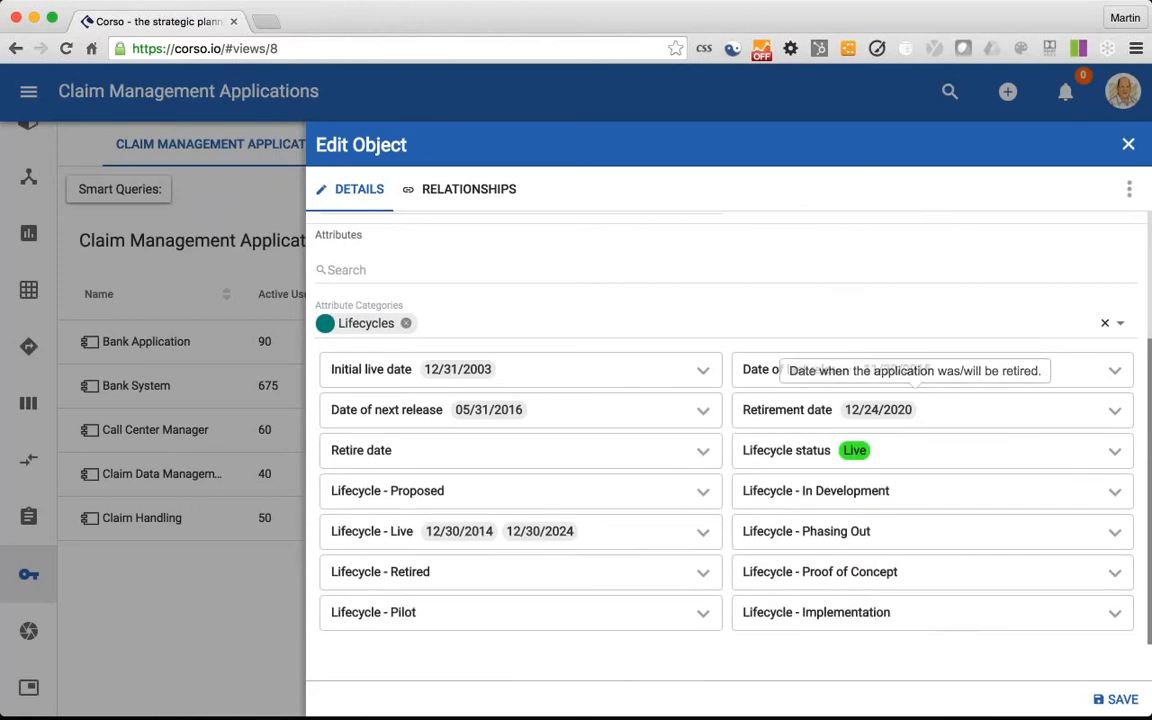
{"action": "left_click", "coordinate": [1113, 700]}
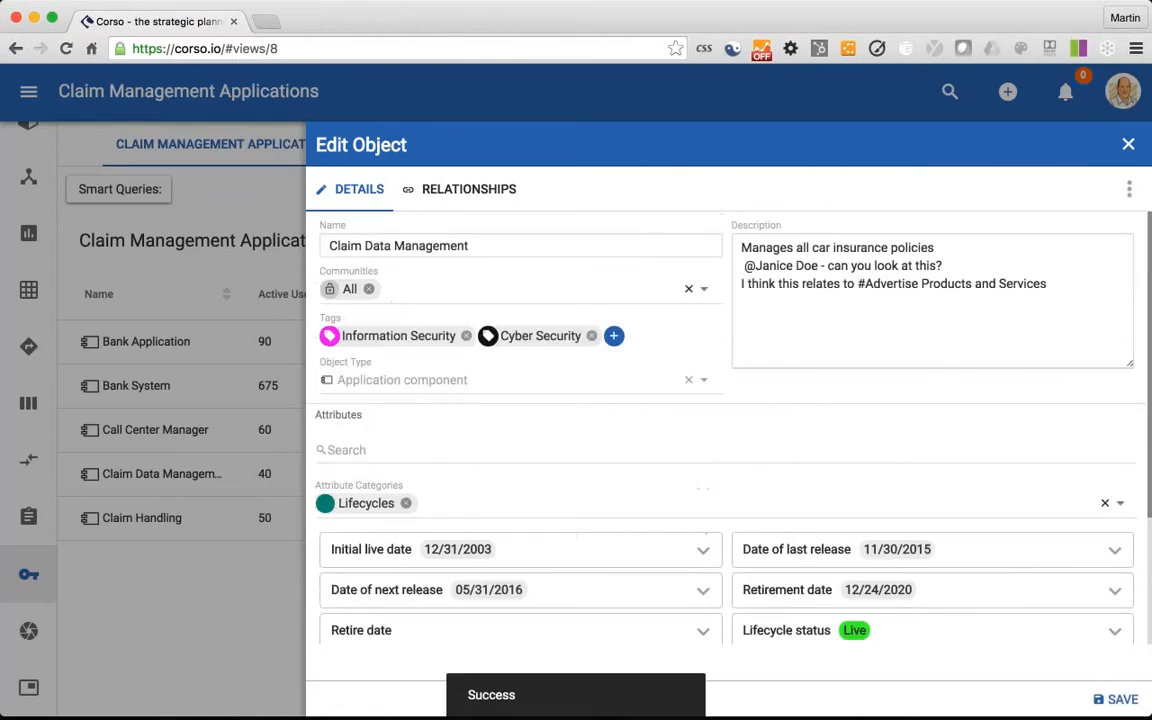
Start an @ mention on a new line of the Description, browse the suggested users, and remove it
{"action": "left_click", "coordinate": [753, 266]}
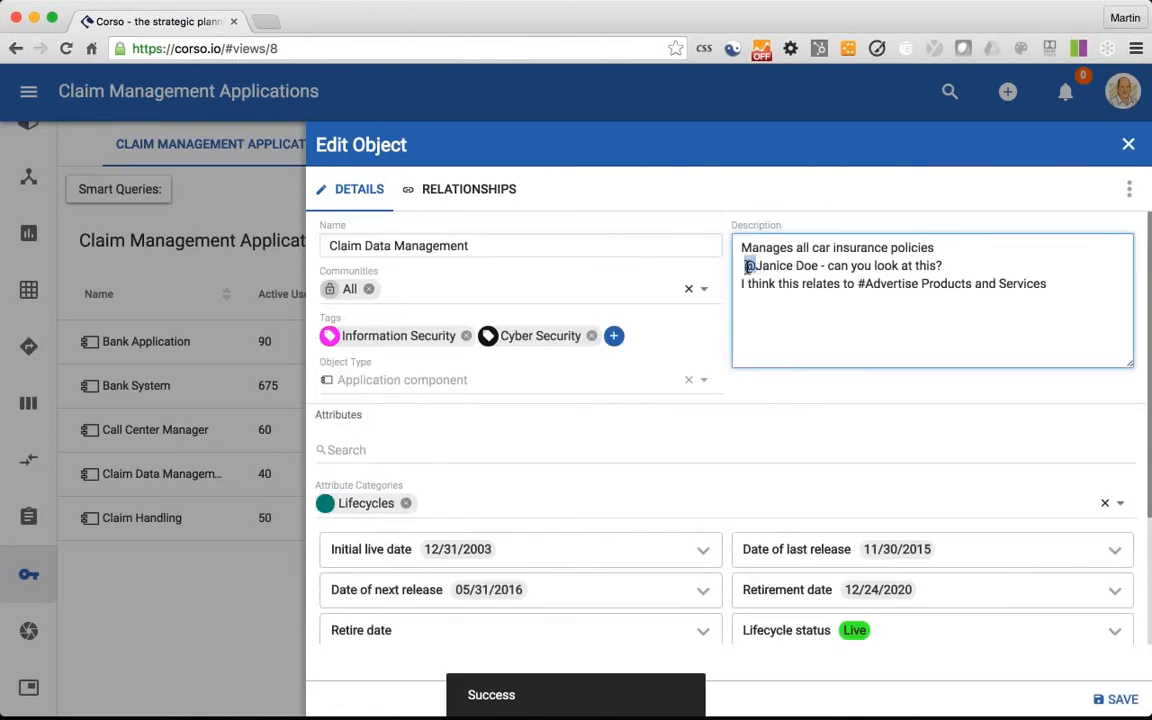
{"action": "left_click", "coordinate": [967, 302]}
{"action": "key", "text": "Return"}
{"action": "type", "text": "@"}
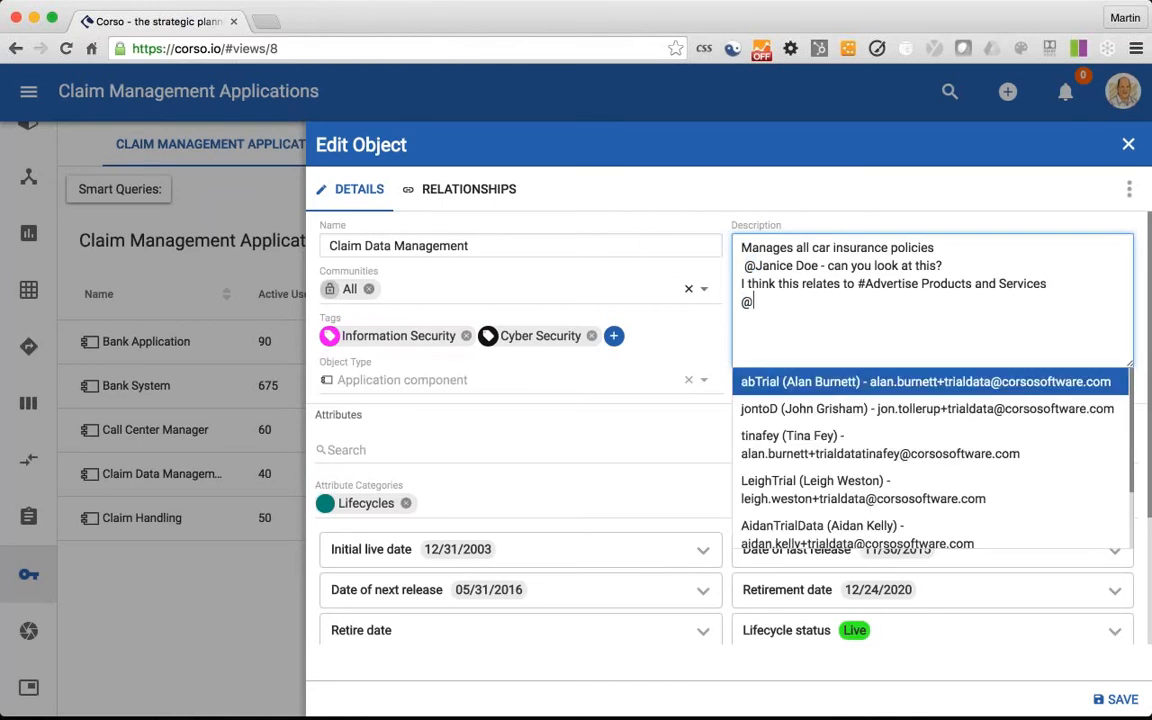
{"action": "key", "text": "Down"}
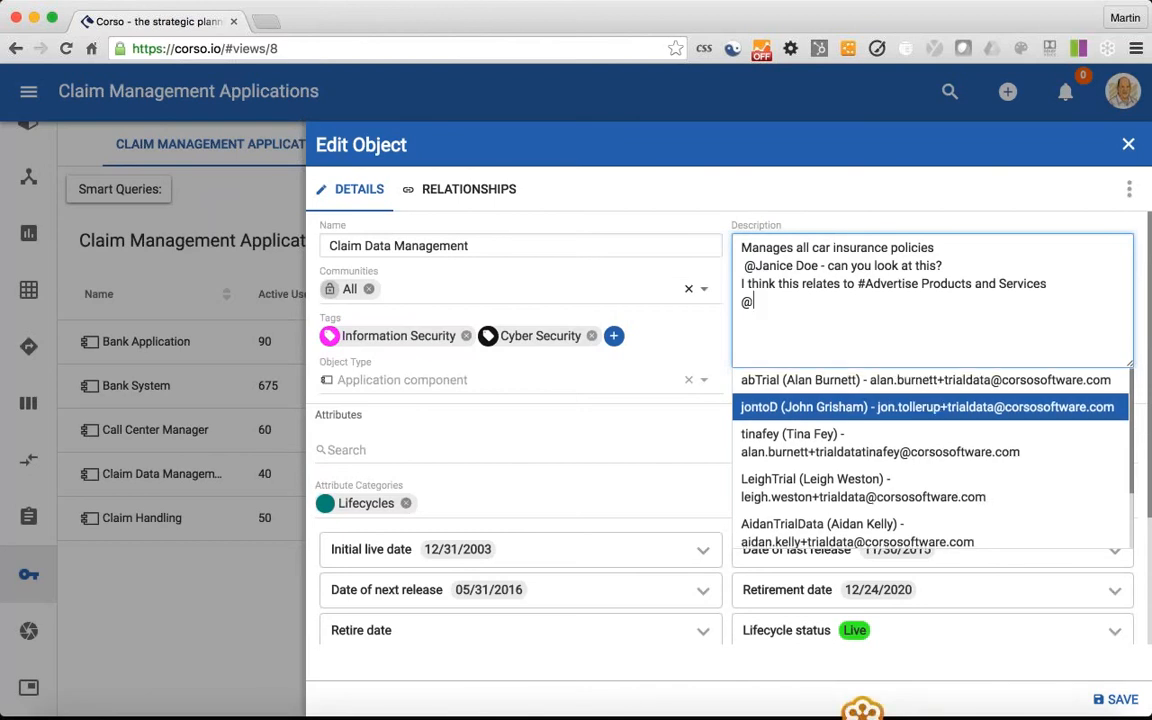
{"action": "key", "text": "Down"}
{"action": "key", "text": "Down"}
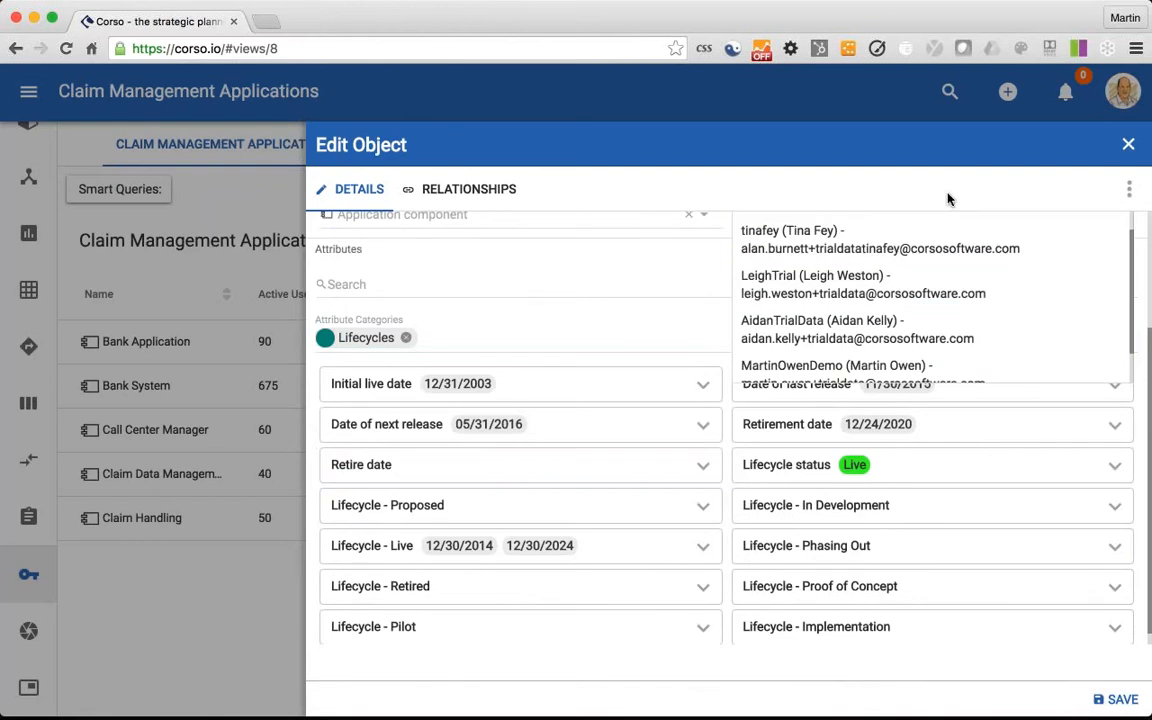
{"action": "scroll", "coordinate": [950, 236], "scroll_direction": "up", "scroll_amount": 2}
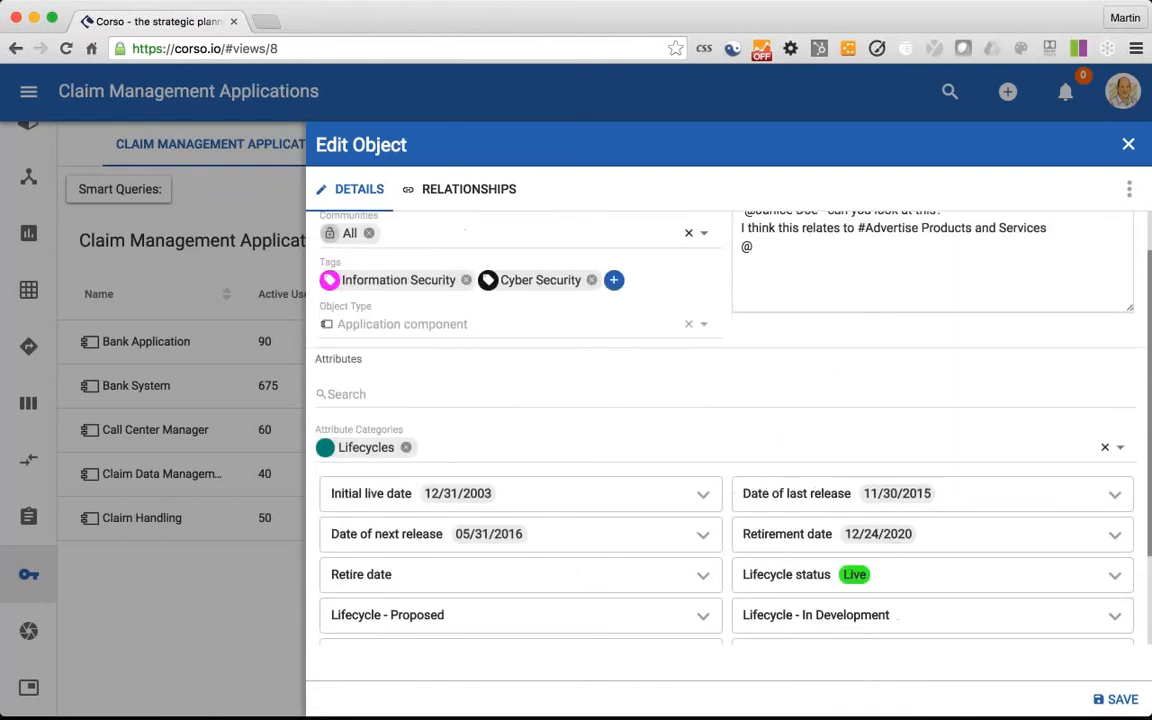
{"action": "left_click", "coordinate": [868, 255]}
{"action": "key", "text": "BackSpace"}
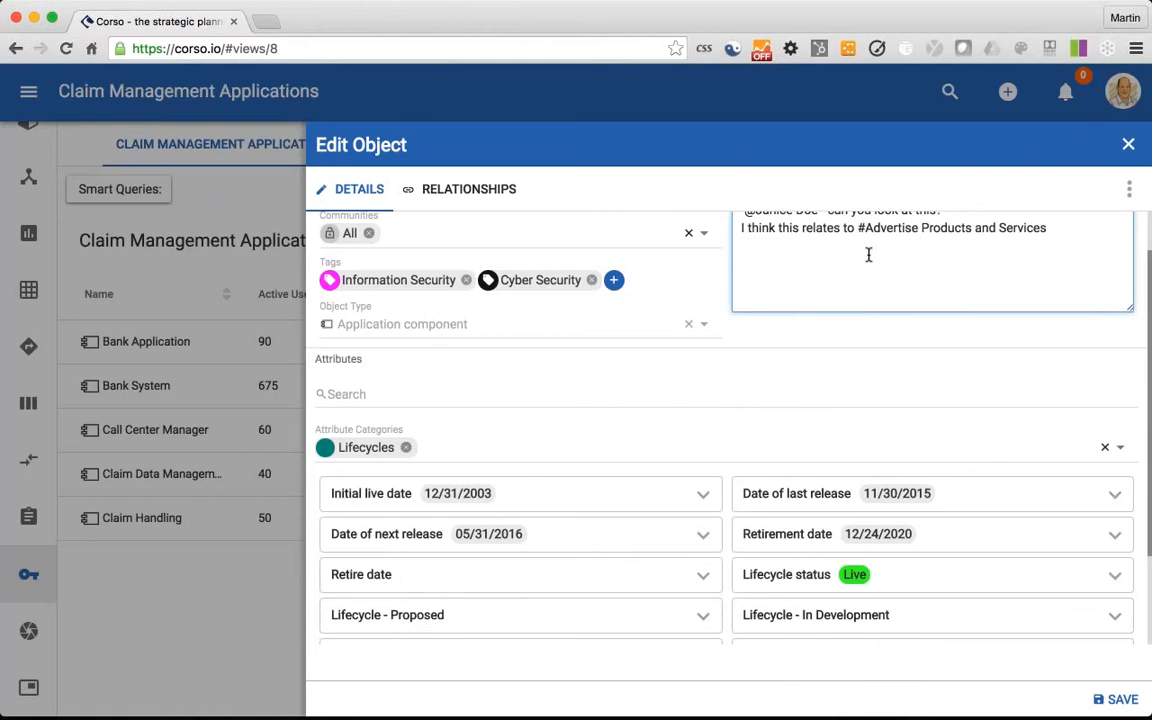
Try a #claim object reference on the Description's last line, browse the suggested objects, and delete the typed reference
{"action": "type", "text": "£"}
{"action": "key", "text": "BackSpace"}
{"action": "type", "text": "#"}
{"action": "key", "text": "Down"}
{"action": "key", "text": "Down"}
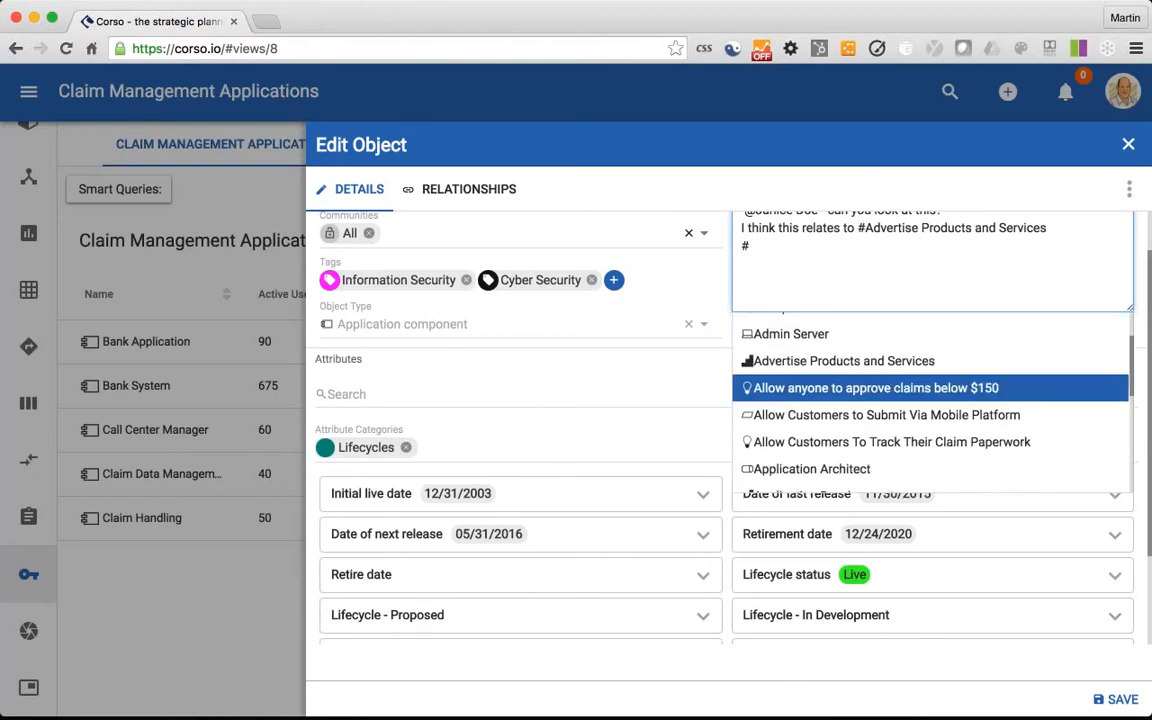
{"action": "type", "text": "cl"}
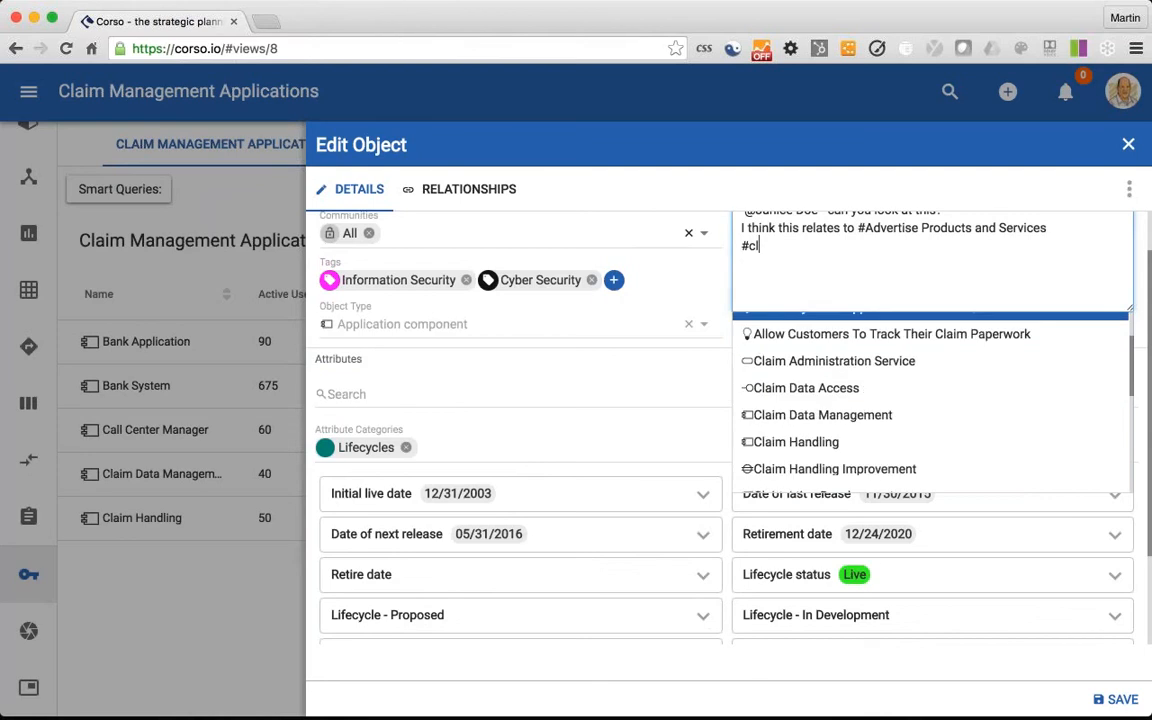
{"action": "type", "text": "aim"}
{"action": "key", "text": "BackSpace"}
{"action": "key", "text": "BackSpace"}
{"action": "key", "text": "BackSpace"}
{"action": "key", "text": "BackSpace"}
{"action": "key", "text": "BackSpace"}
{"action": "key", "text": "BackSpace"}
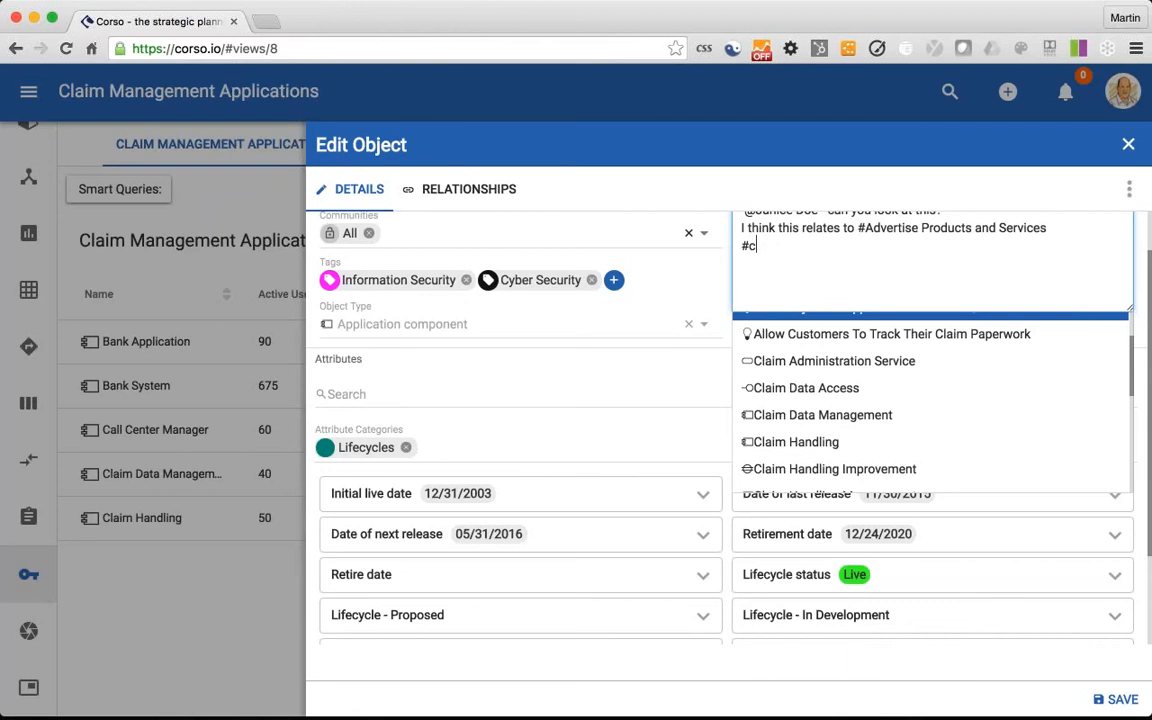